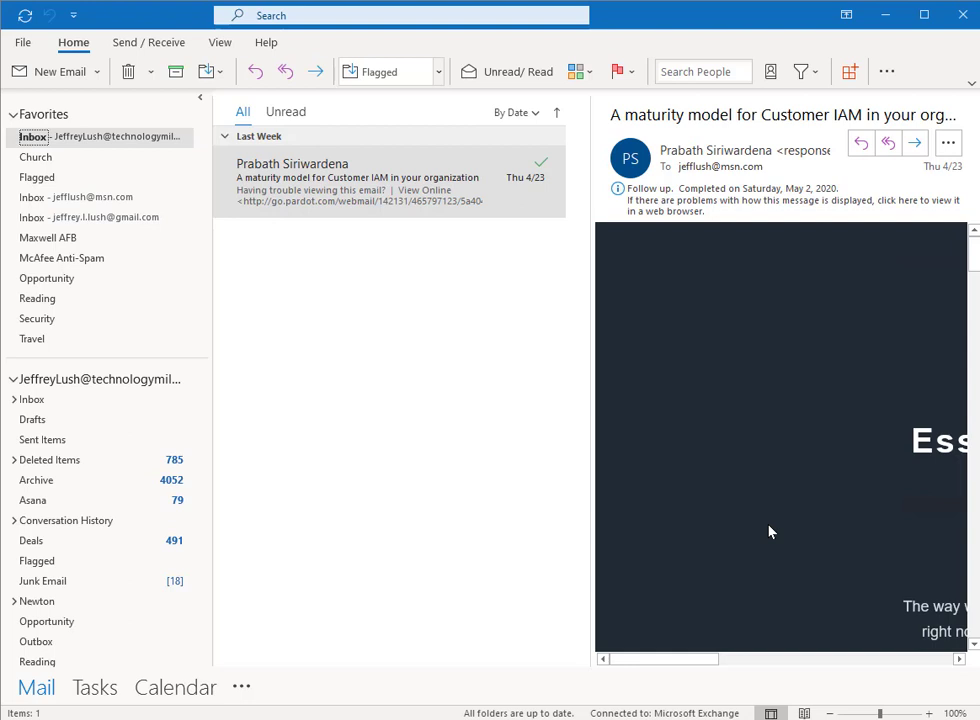
Re-flag the completed maturity-model email for follow-up.
click(541, 162)
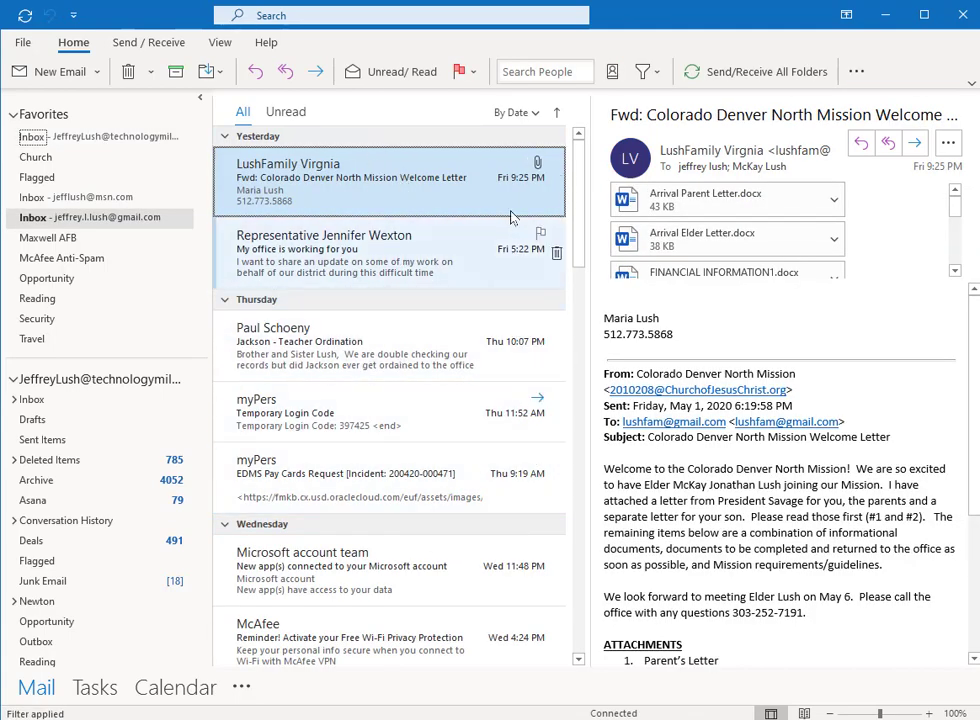
click(541, 163)
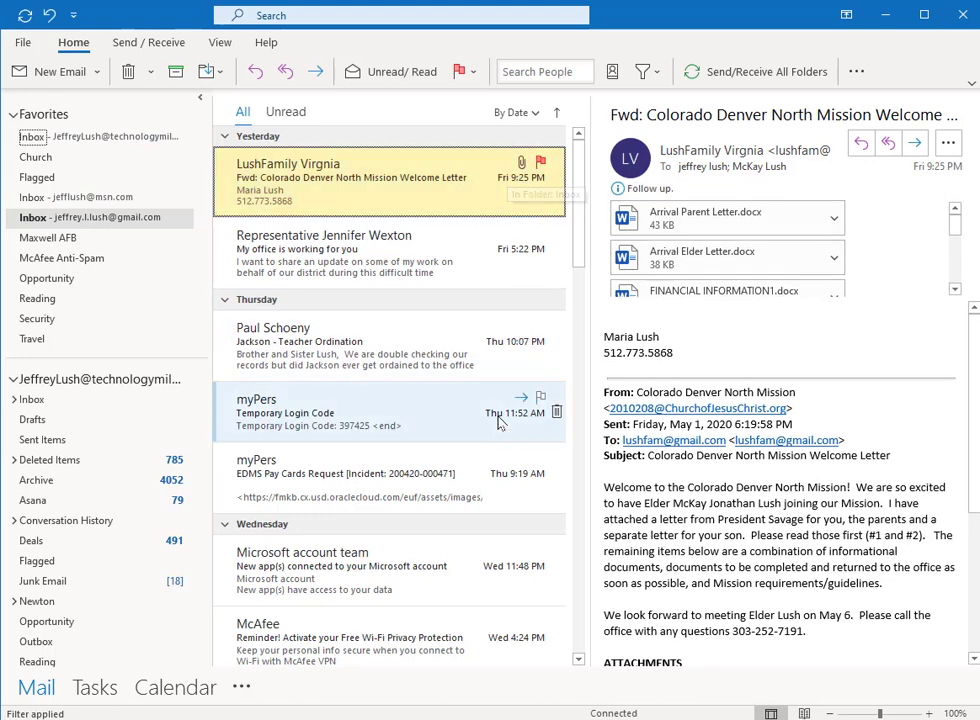
click(540, 326)
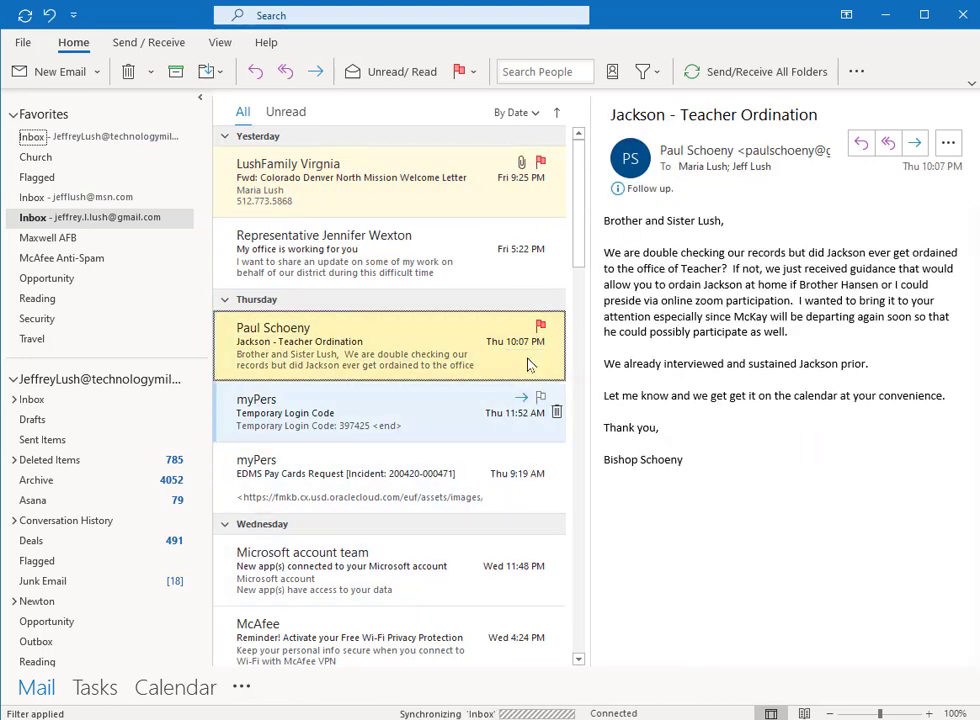
click(541, 163)
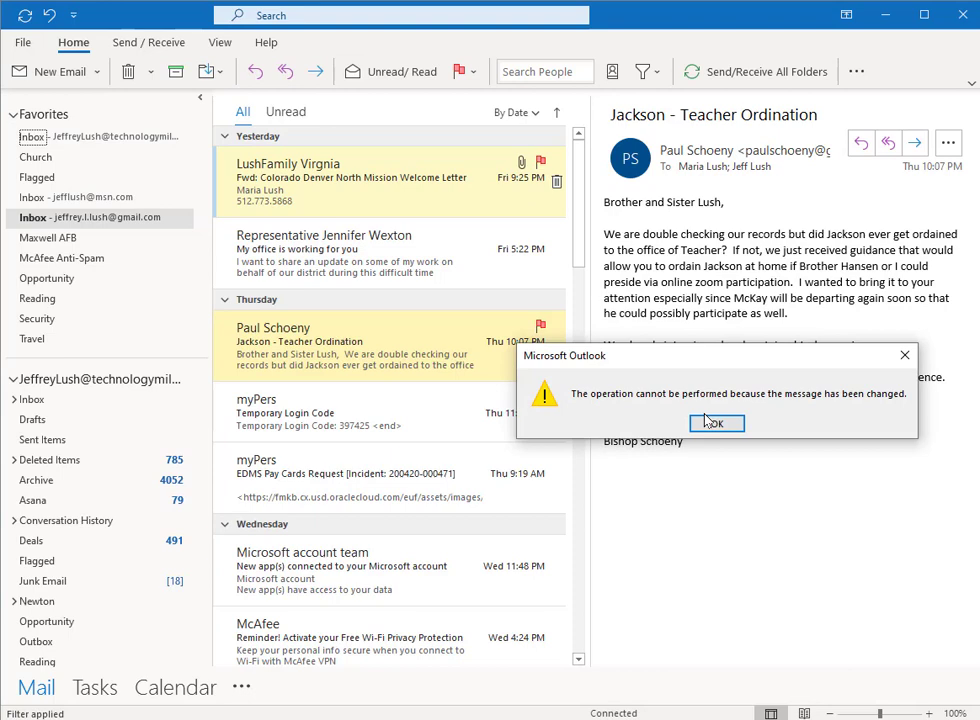
key(Return)
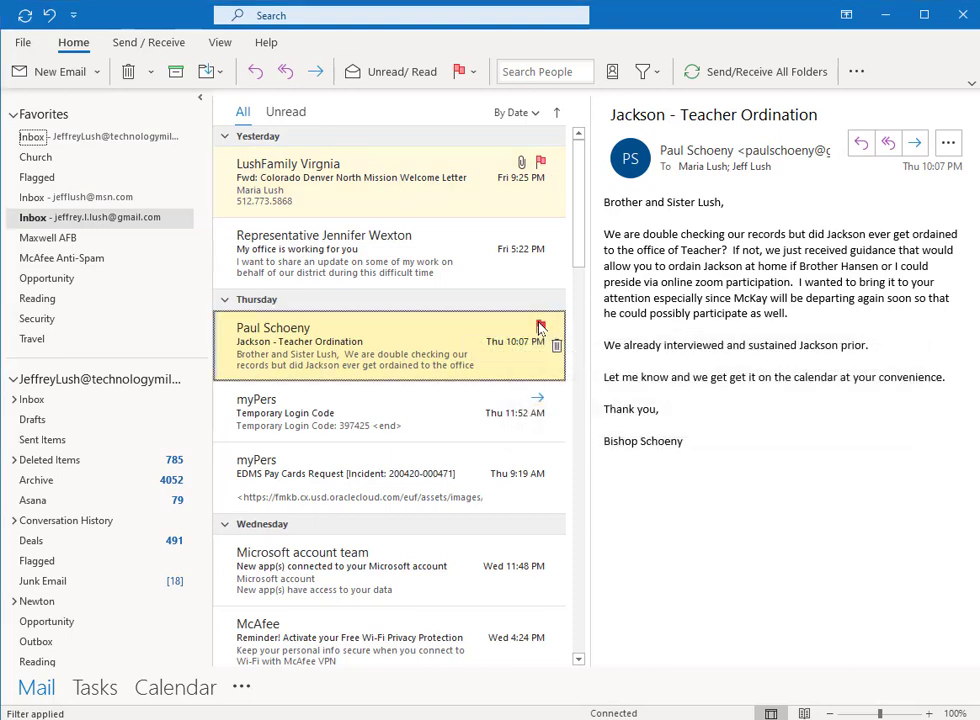
click(541, 162)
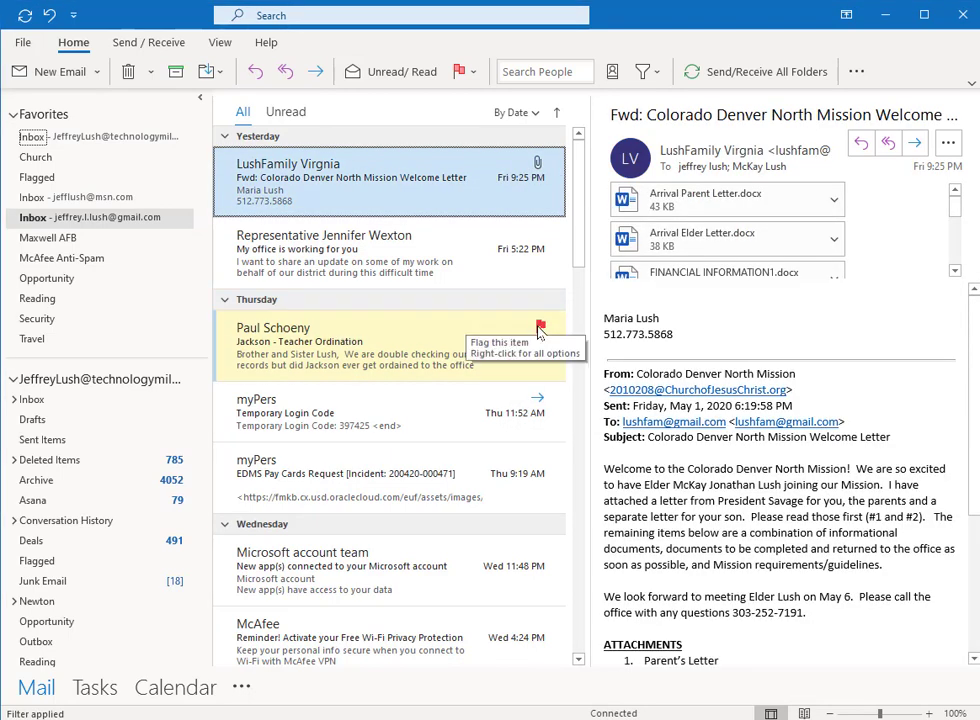
click(540, 324)
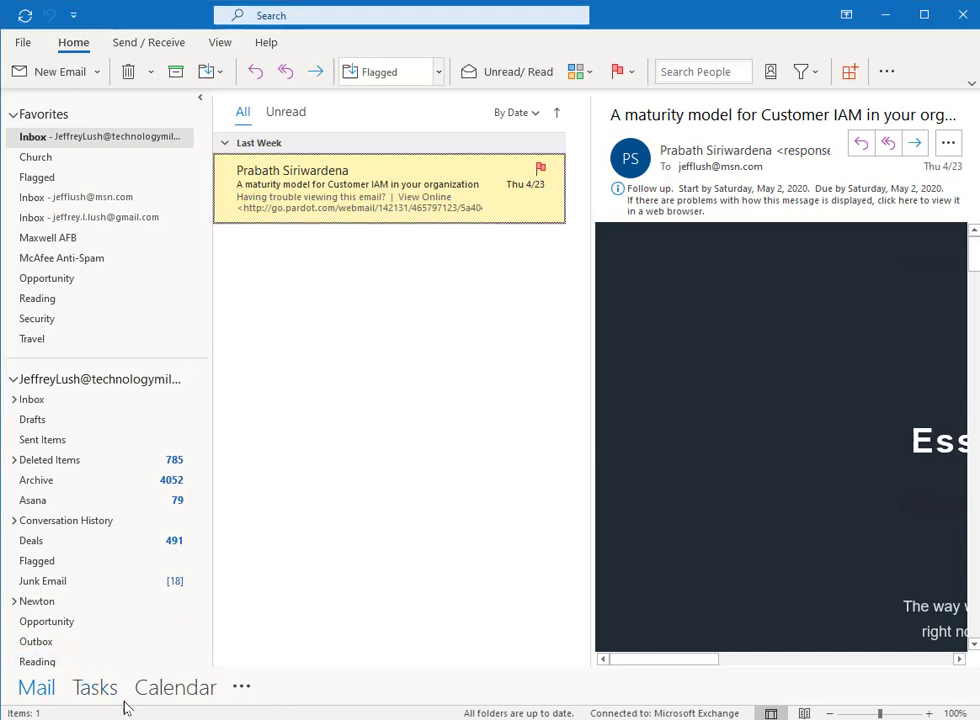
mouse_move(95, 687)
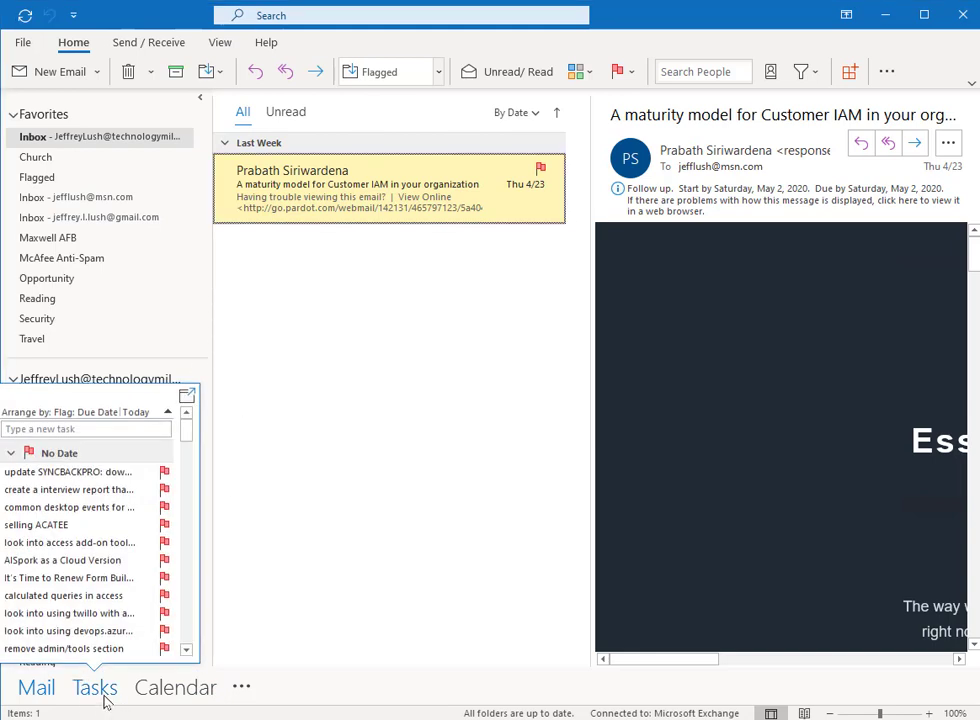
Compare the maturity-model task in the To-Do List with its flagged email.
click(102, 694)
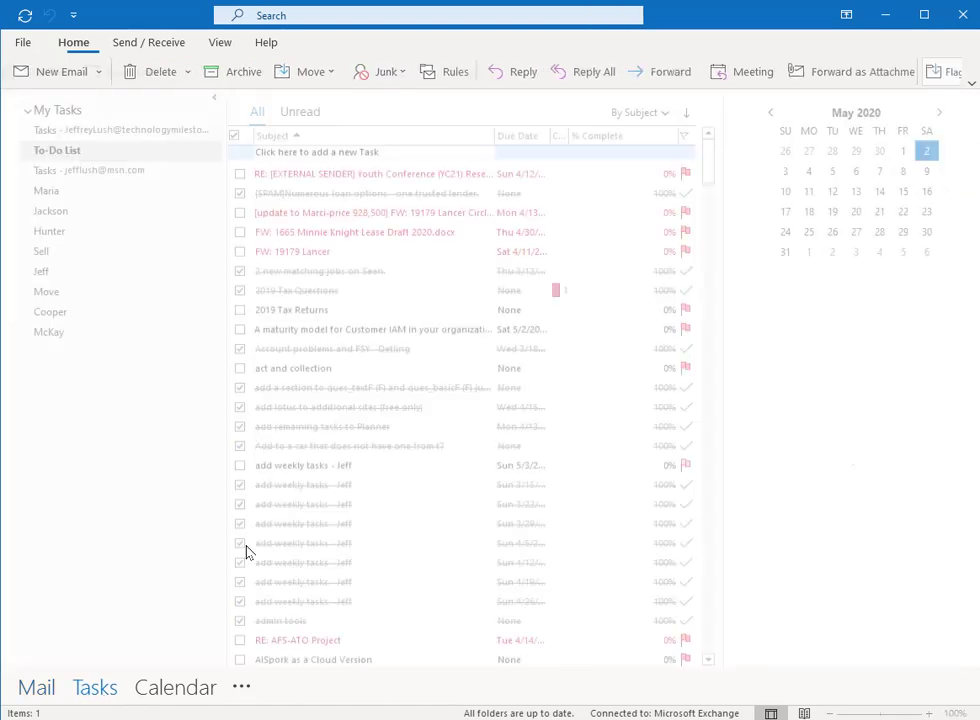
click(340, 316)
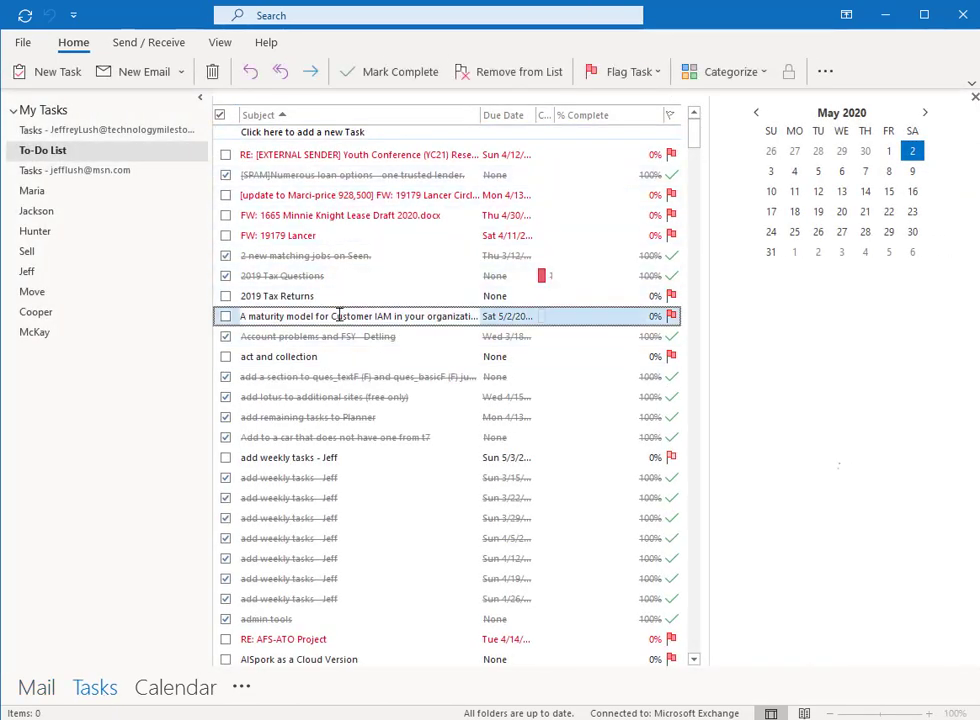
click(40, 687)
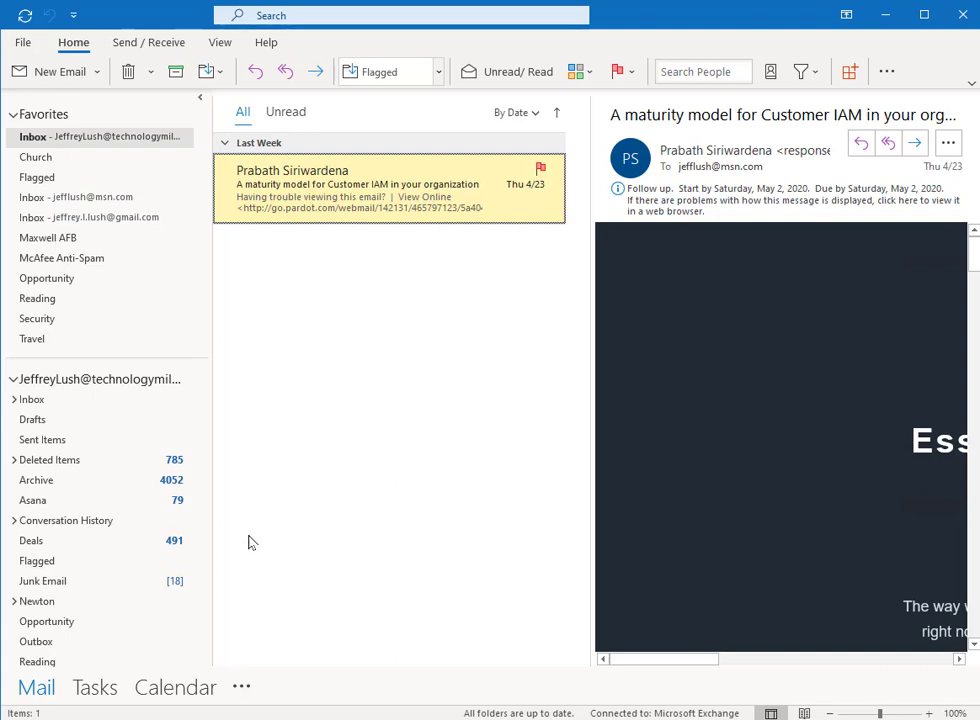
click(96, 688)
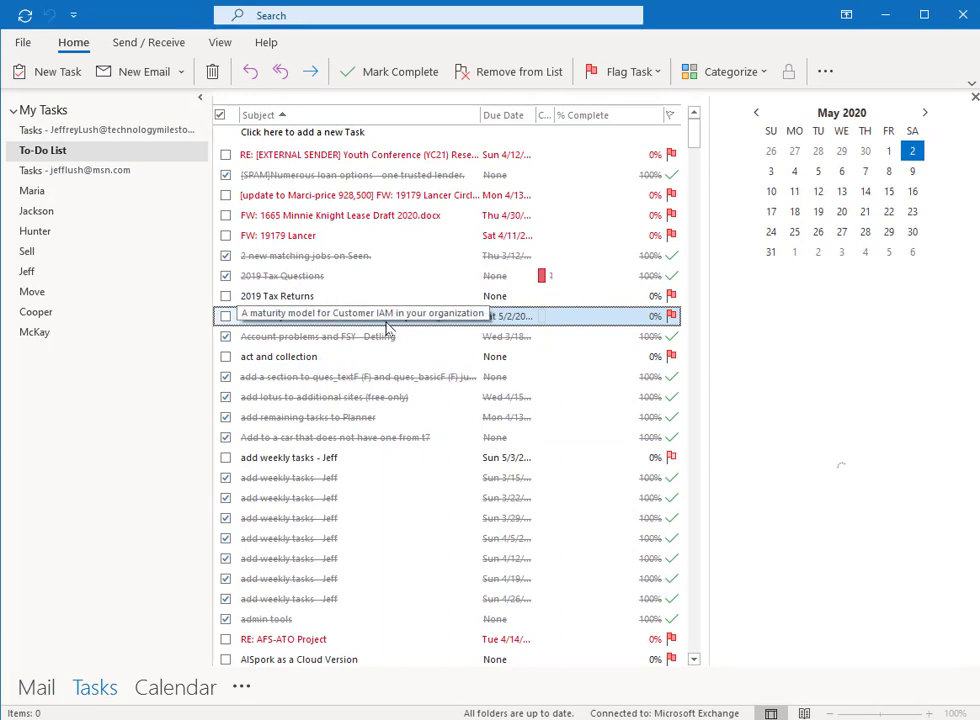
click(38, 688)
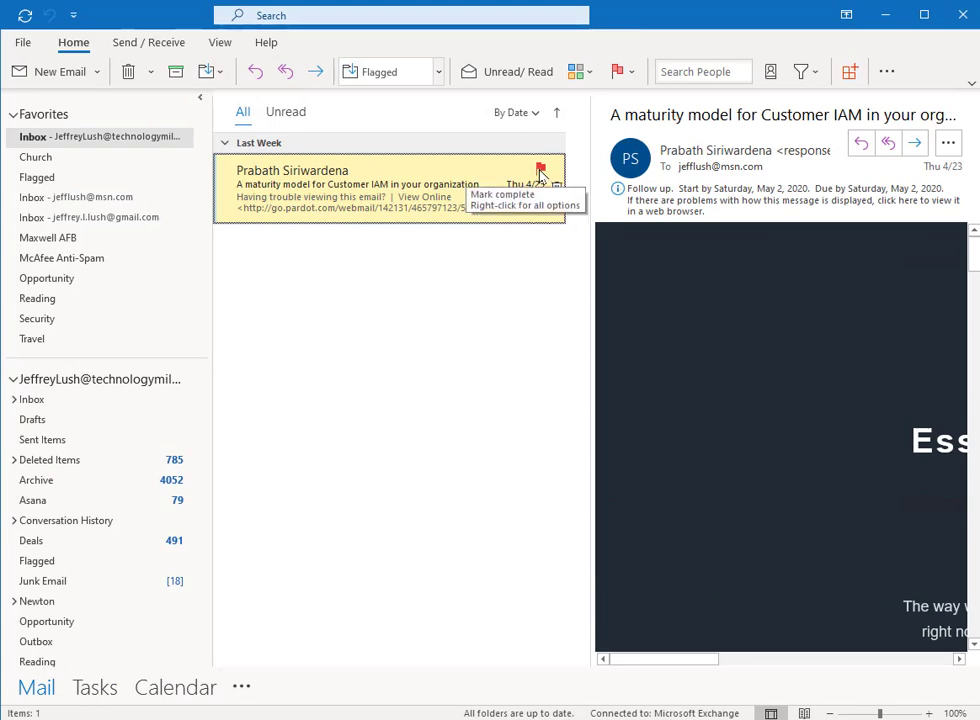
Mark the maturity-model email complete, delete it, and confirm its task left the To-Do List.
click(541, 169)
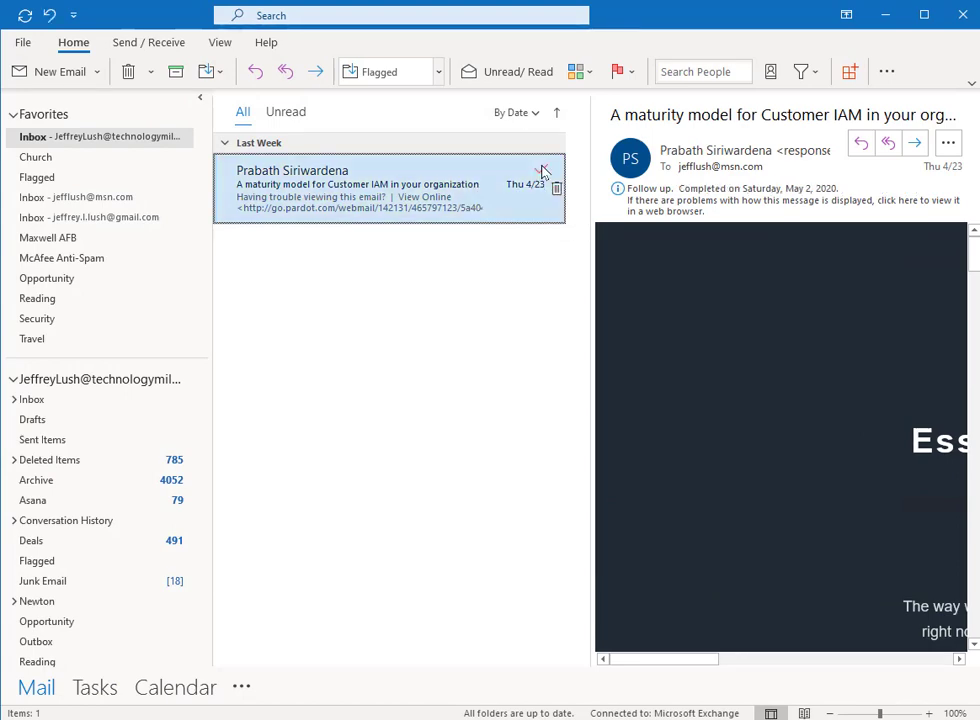
click(82, 686)
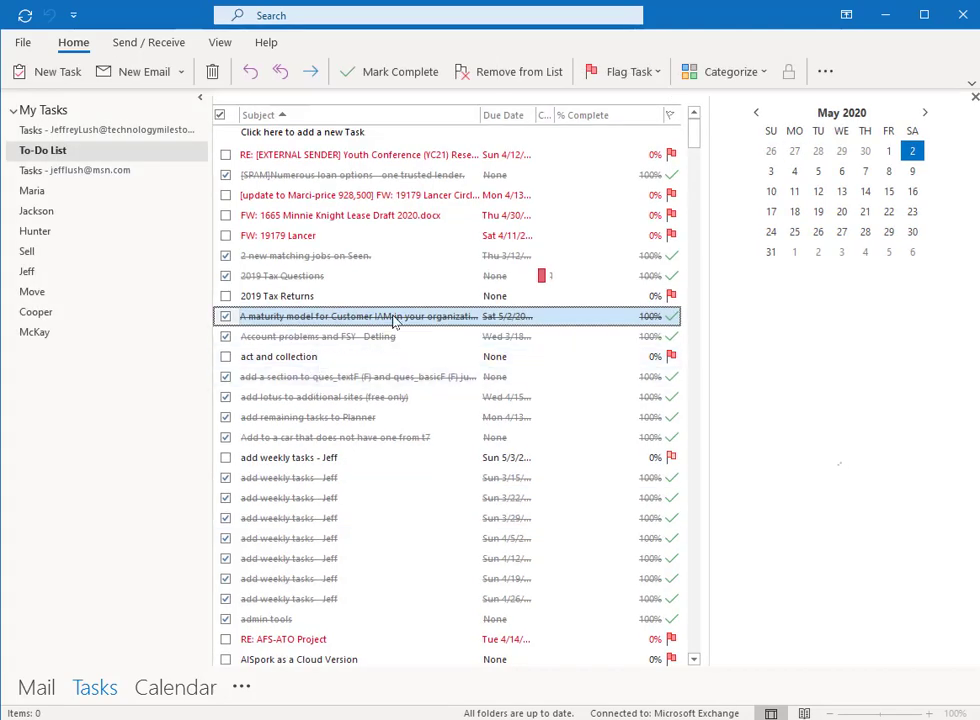
click(20, 690)
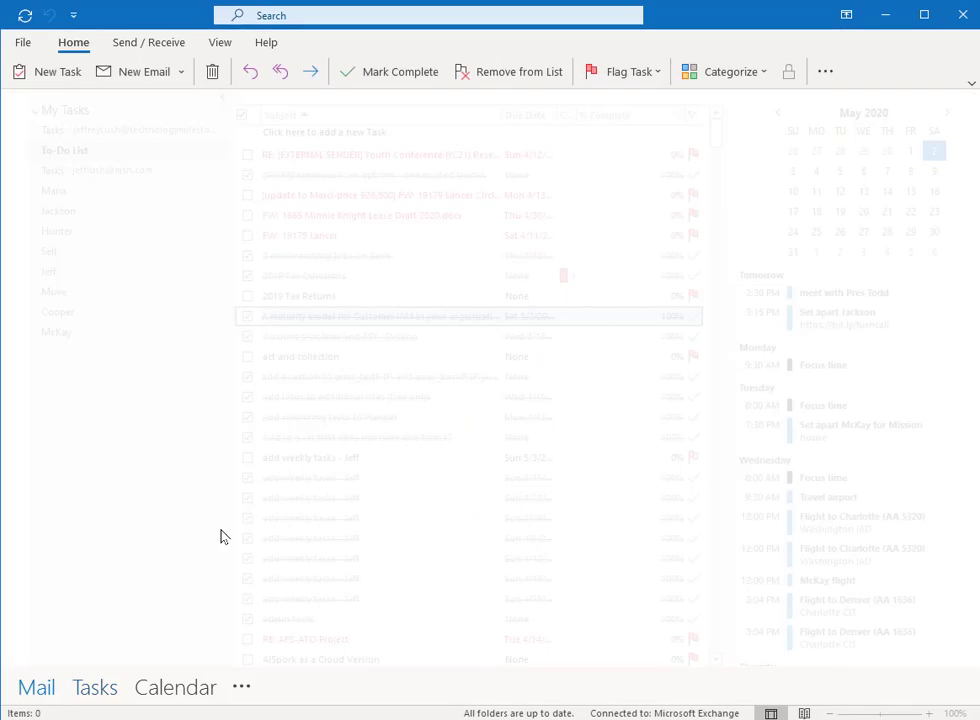
click(560, 185)
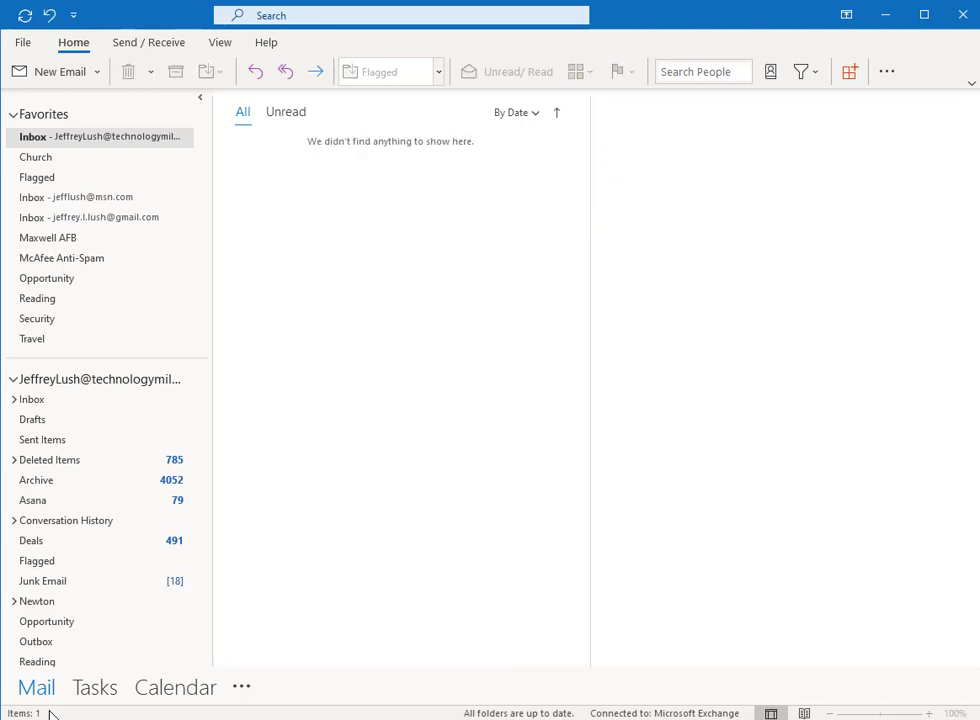
click(103, 690)
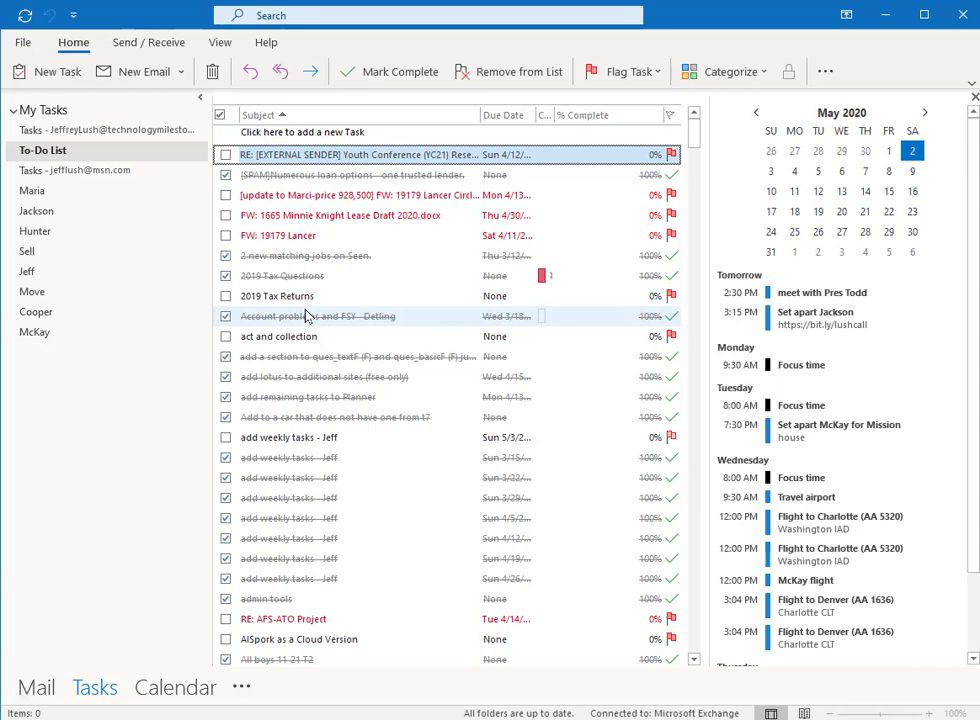
click(37, 688)
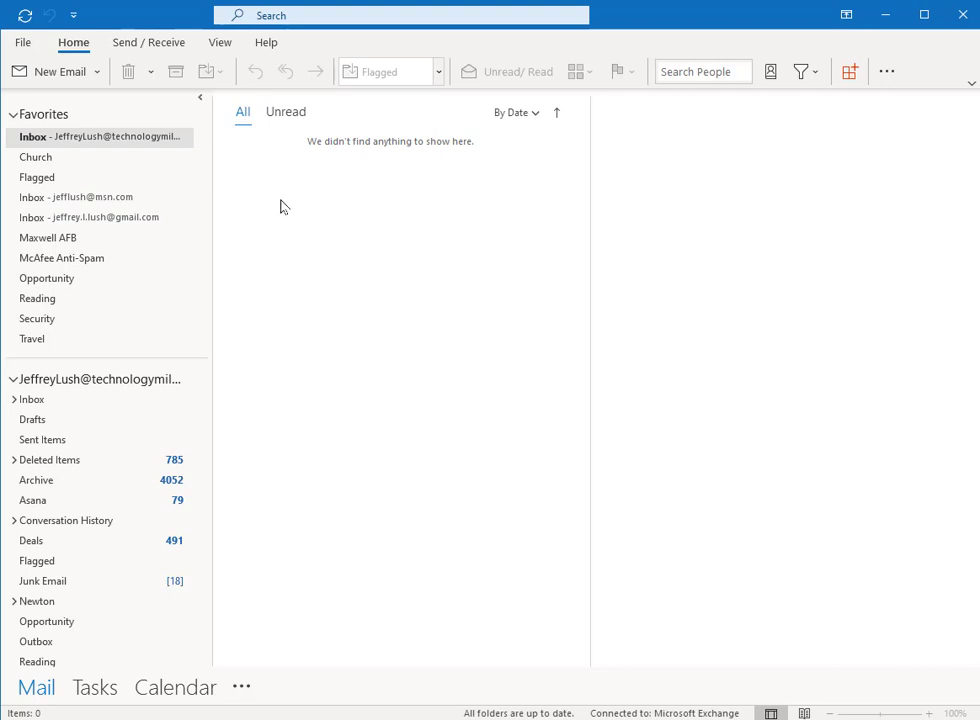
Compose and send a new email with the subject 'Test flag'.
click(30, 68)
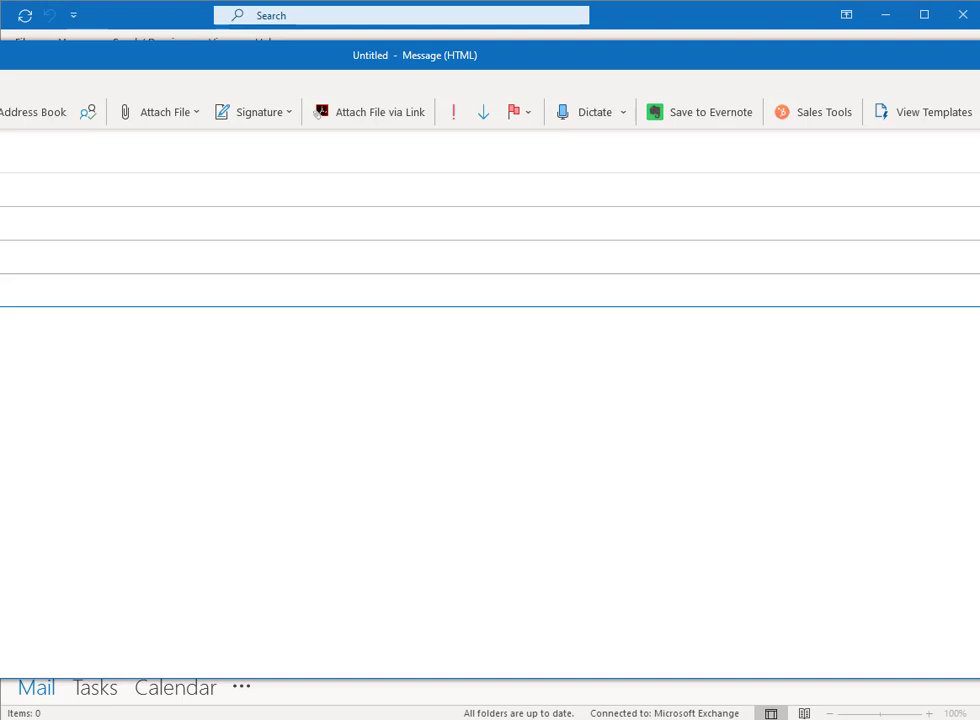
key(ctrl+Return)
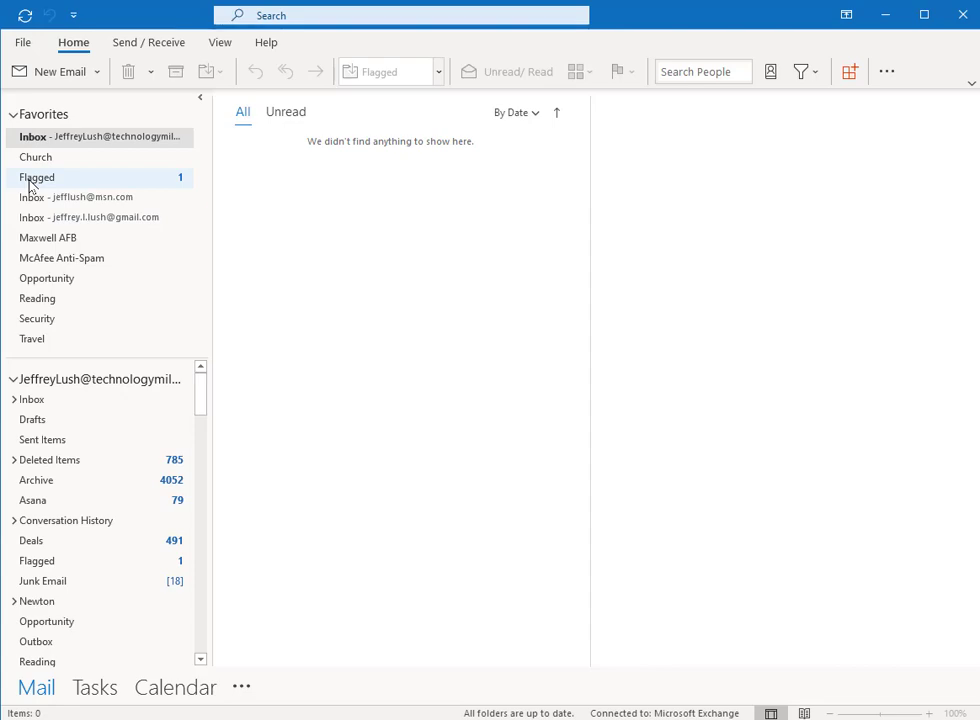
Check the Flagged folder, return to the Inbox, and pin the folder pane open.
click(30, 179)
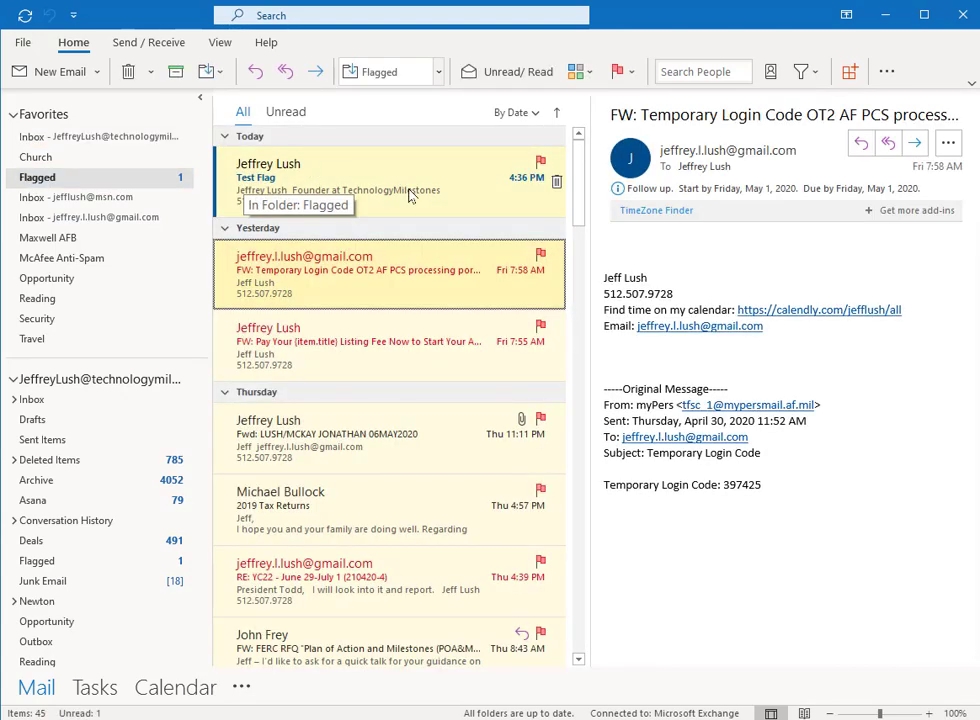
click(118, 138)
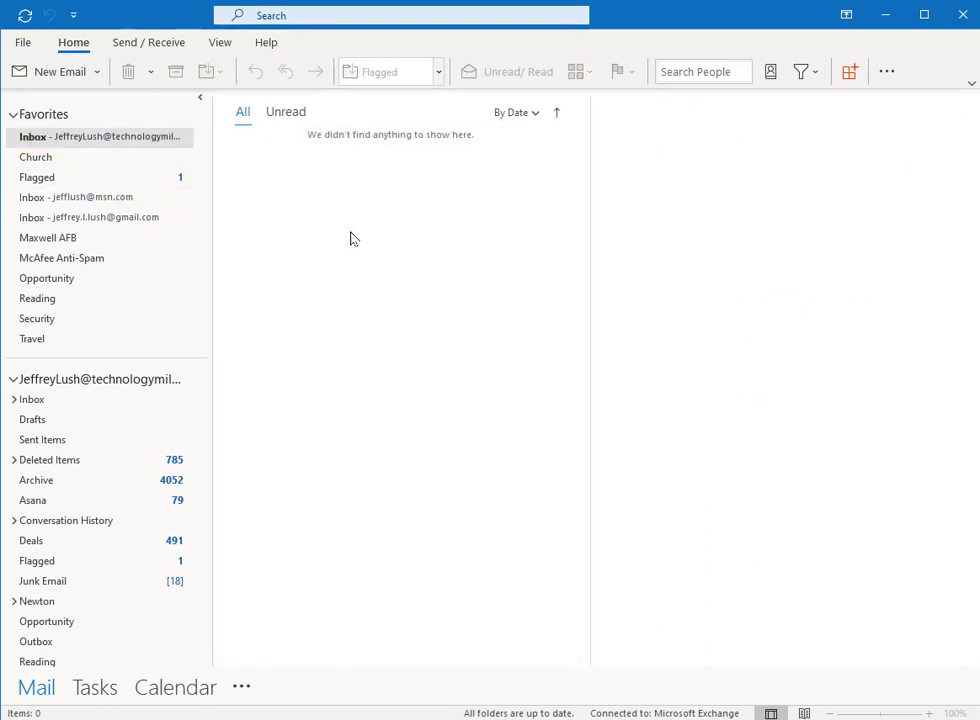
click(200, 98)
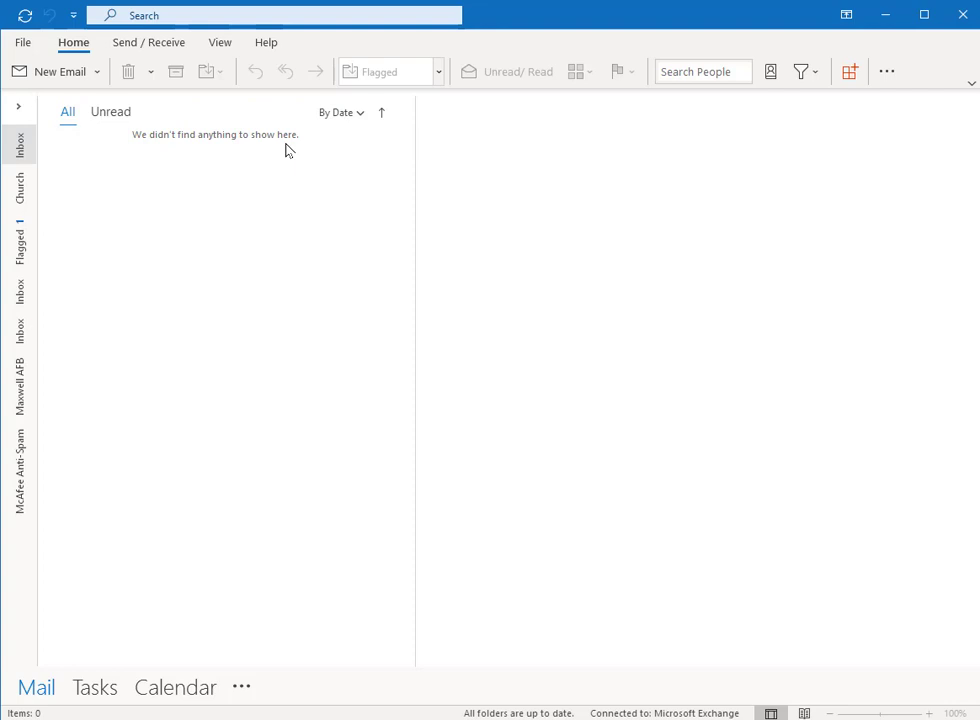
click(17, 110)
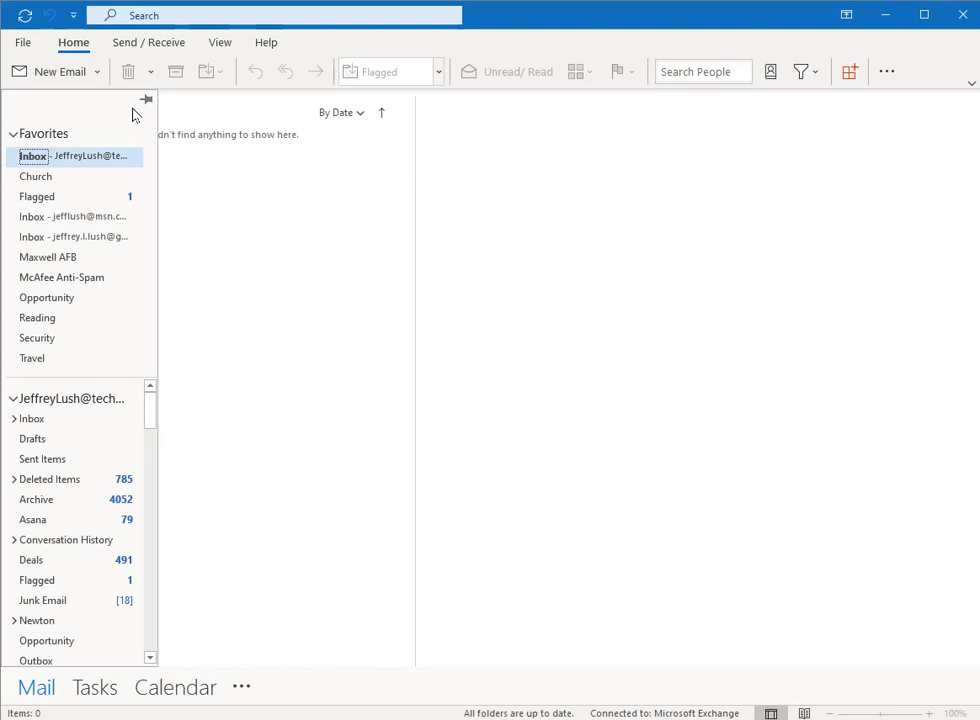
click(147, 101)
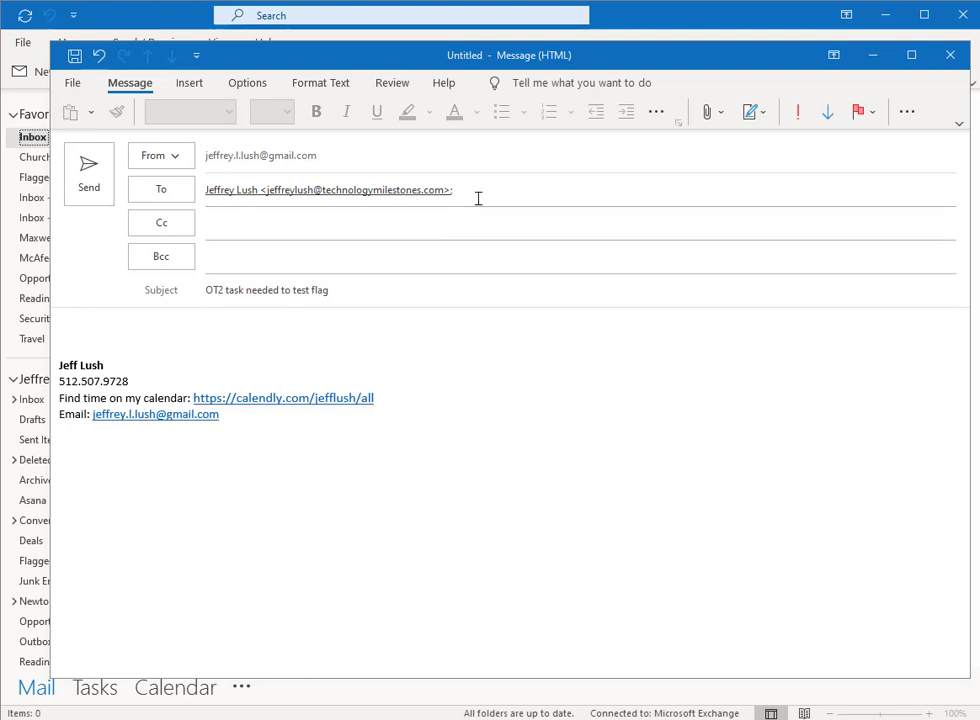
Send the 'OT2 task needed to test flag' email and view the Flagged folder.
click(221, 290)
key(Tab)
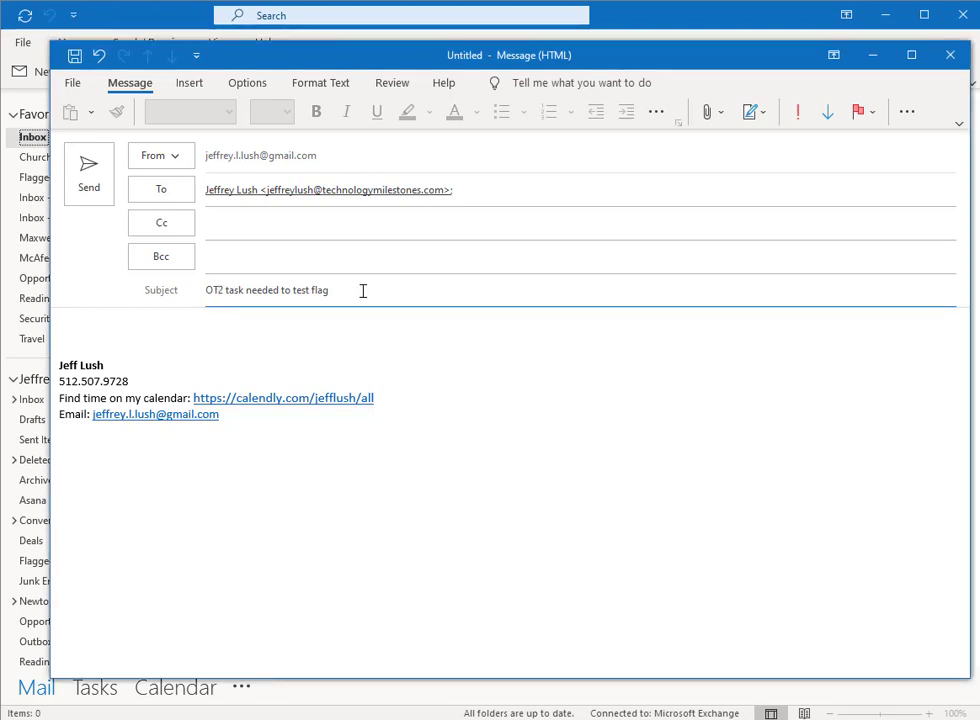
click(88, 175)
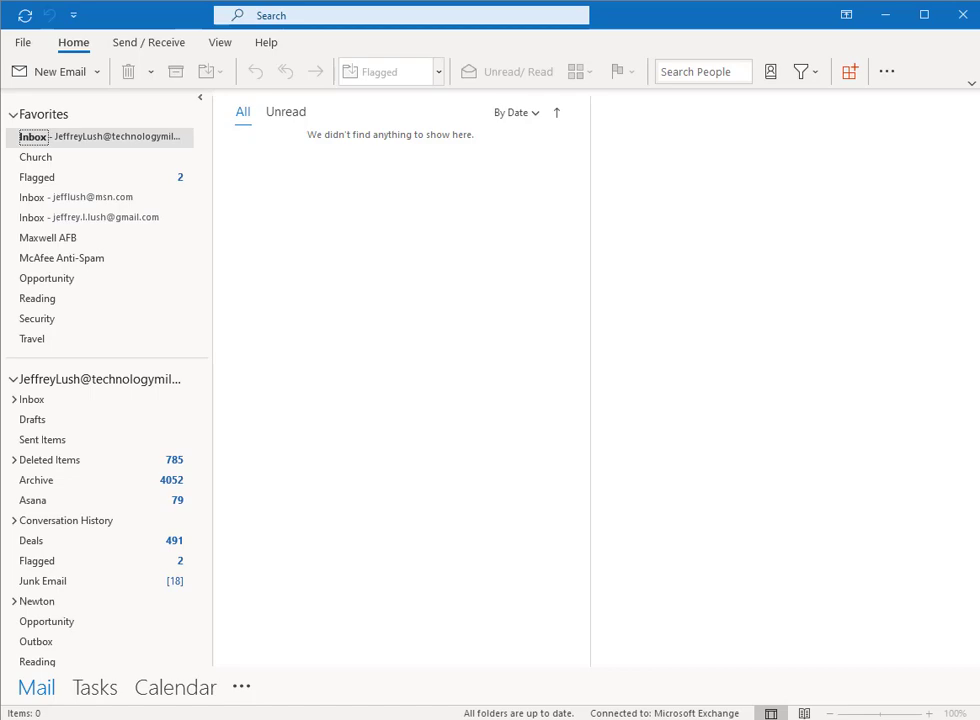
click(75, 180)
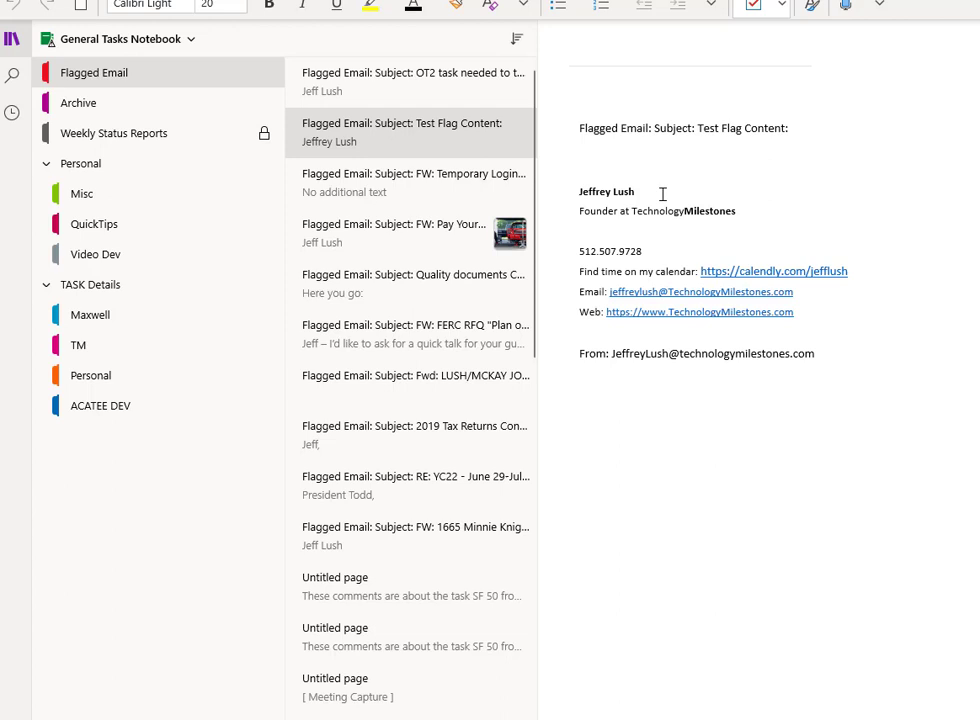
Review the subjects on the Test Flag and OT2 task pages.
drag(792, 126, 694, 124)
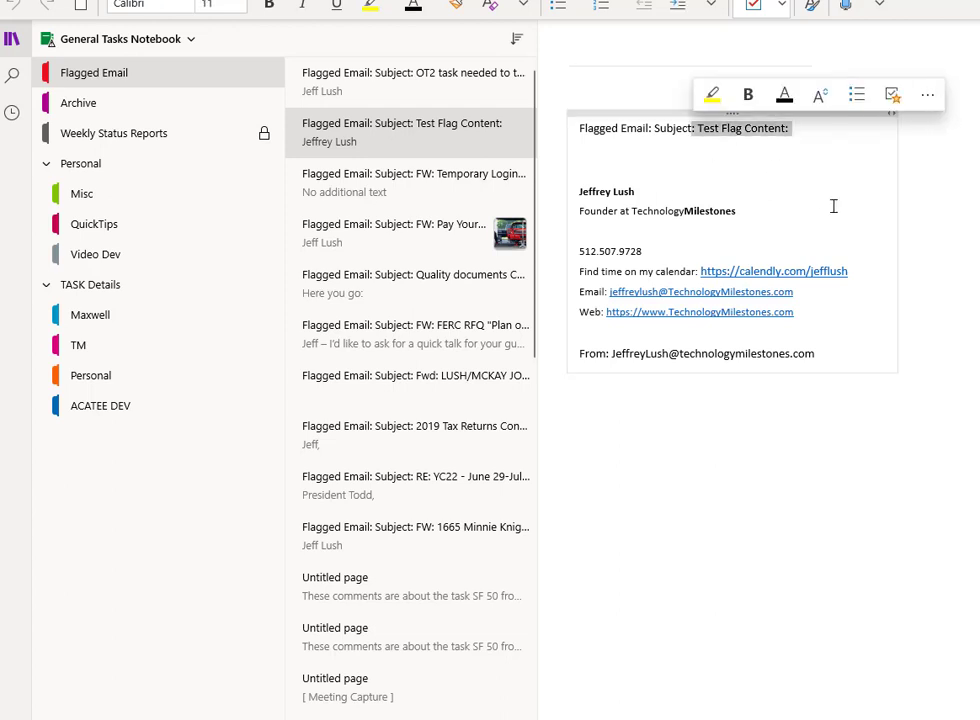
click(402, 86)
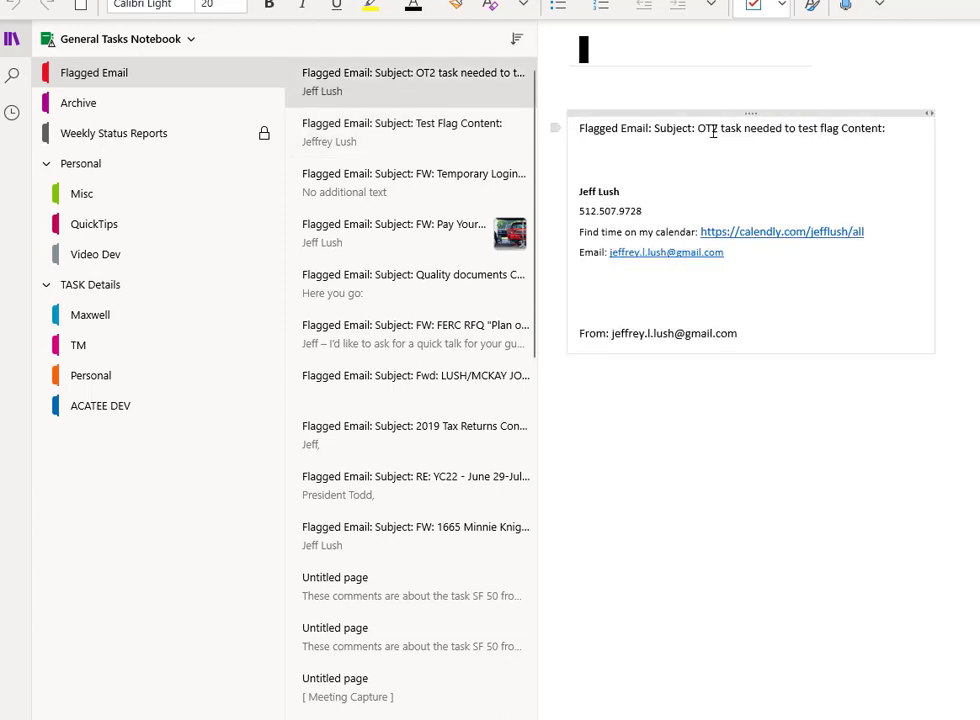
drag(696, 129, 862, 129)
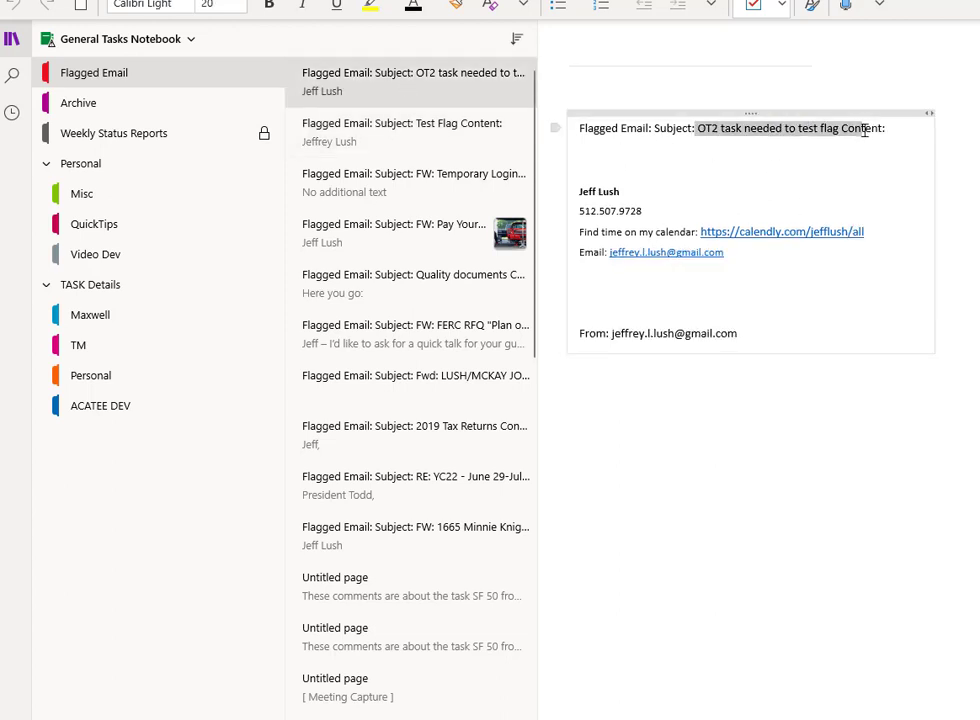
Scroll through the forwarded listing fee page, then return to the OT2 task page.
click(378, 270)
click(385, 240)
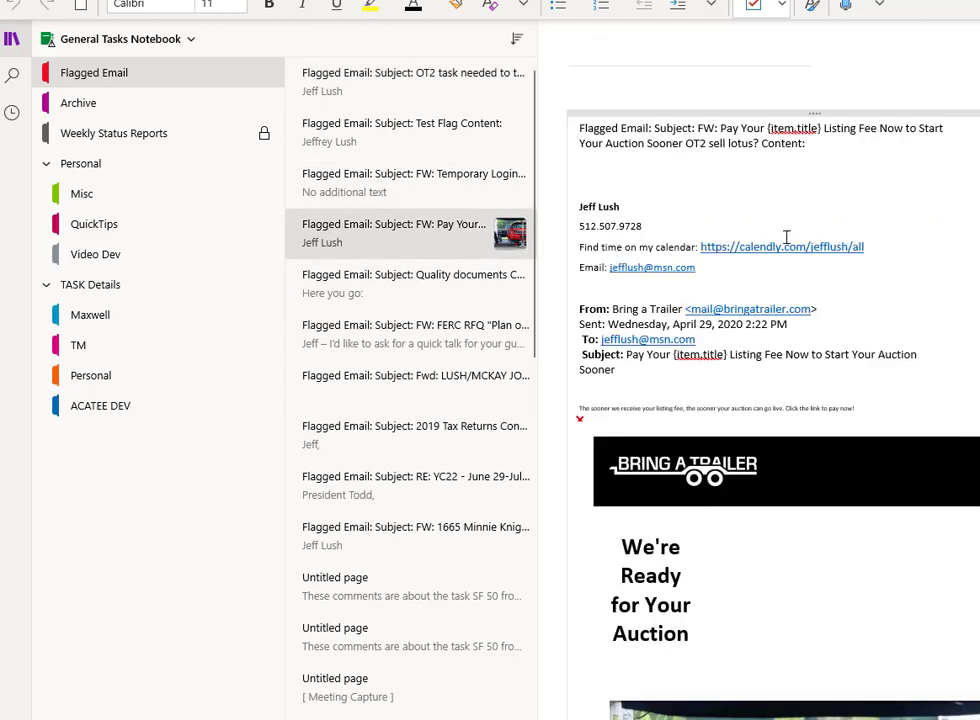
scroll(786, 237, down, 10)
scroll(786, 237, down, 5)
scroll(786, 237, up, 1)
scroll(786, 237, up, 15)
scroll(786, 237, down, 2)
scroll(786, 237, down, 8)
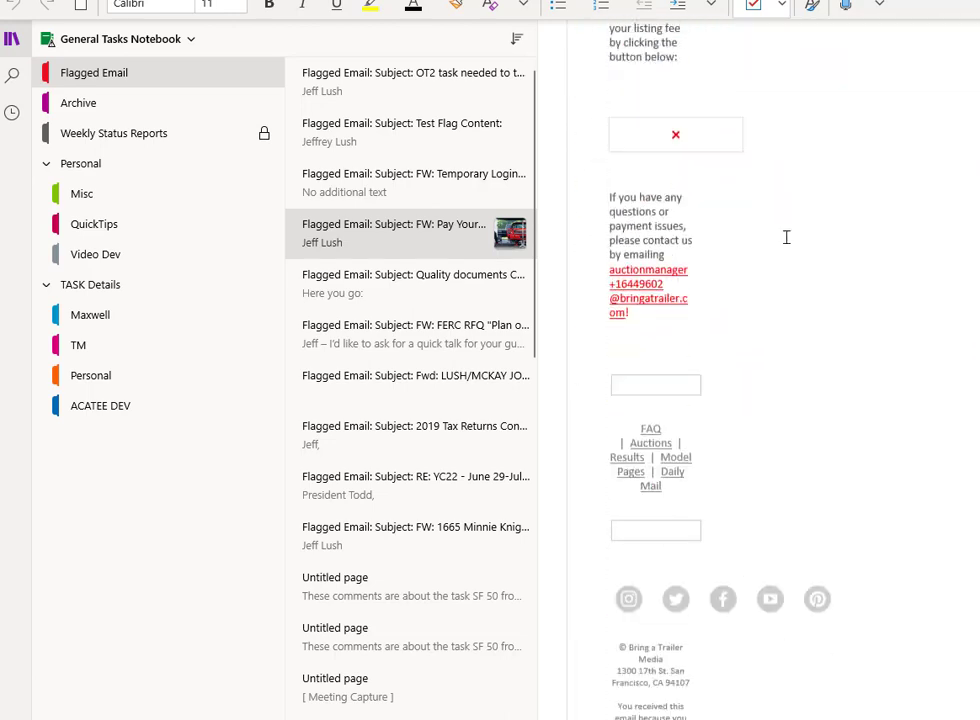
scroll(786, 237, up, 3)
scroll(786, 237, up, 7)
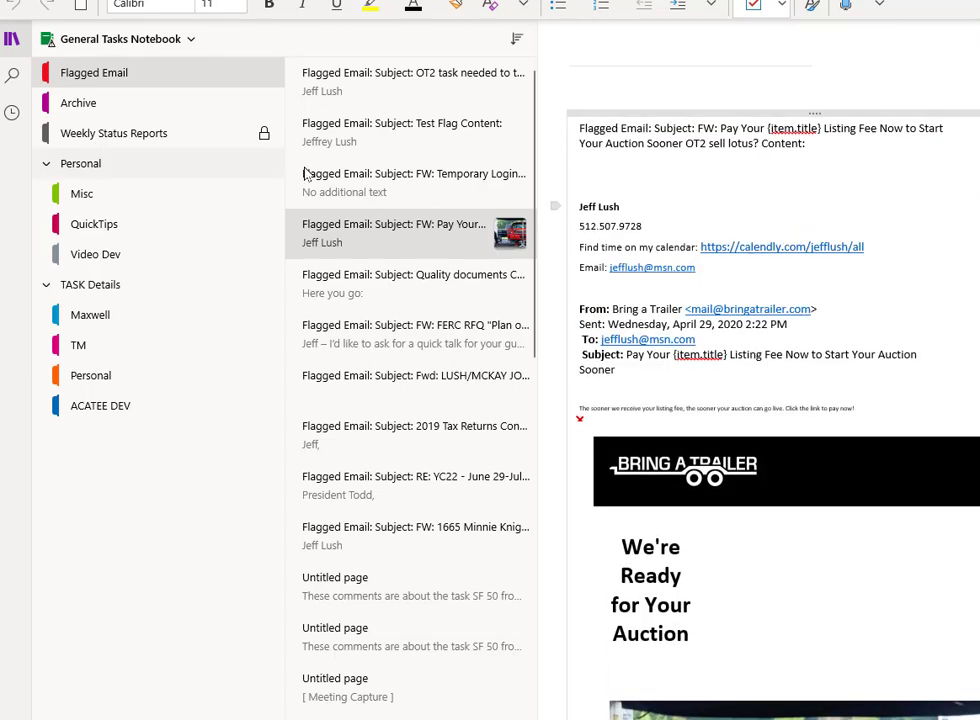
click(415, 132)
click(430, 95)
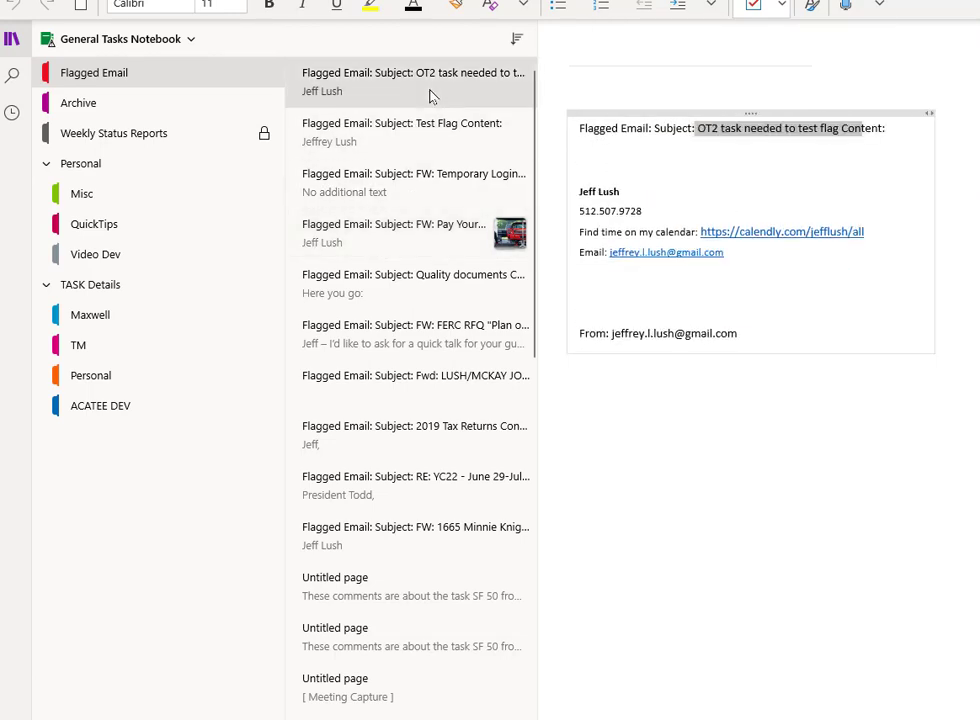